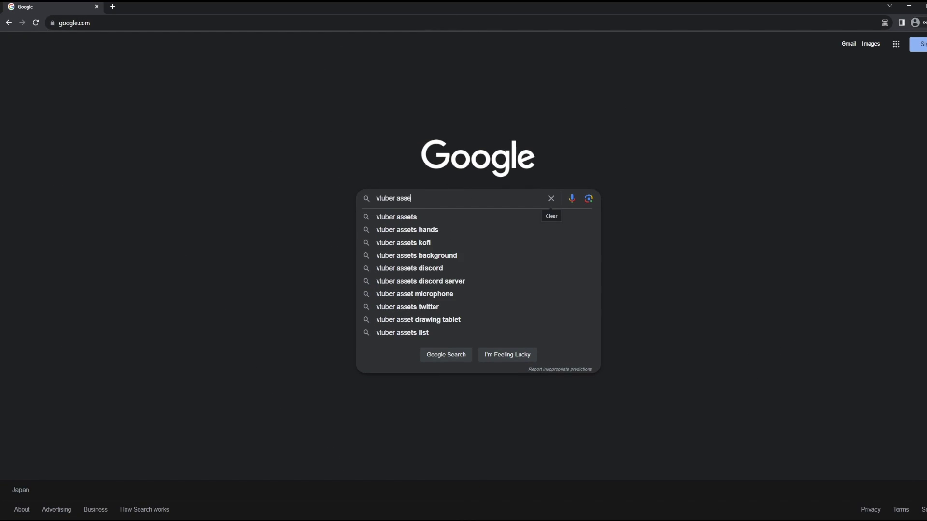
Step: Search Google for "vtuber assets" and browse the image results
key("Return")
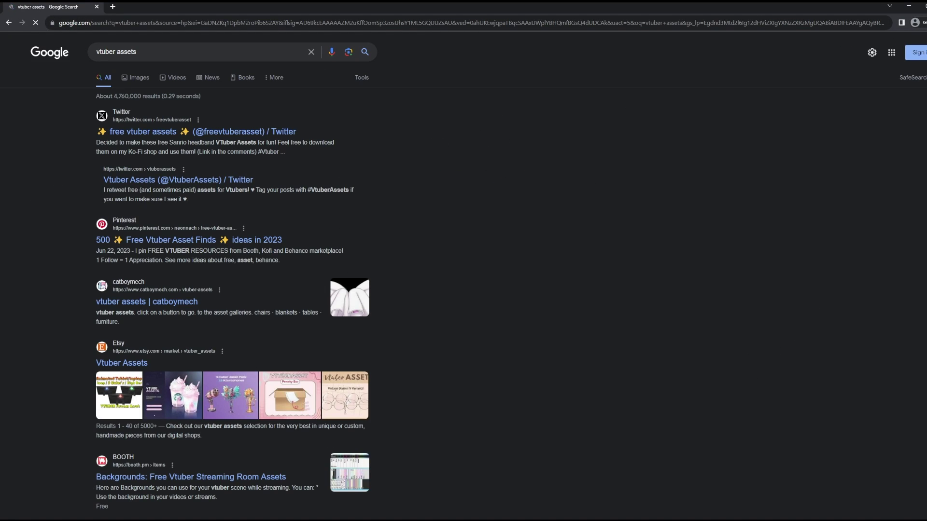
left_click(136, 77)
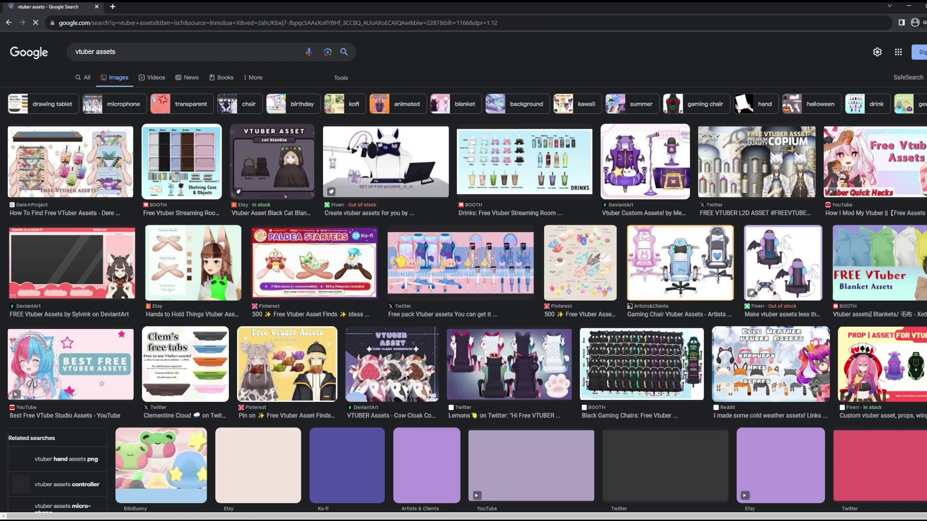
scroll(464, 290, "down", 1)
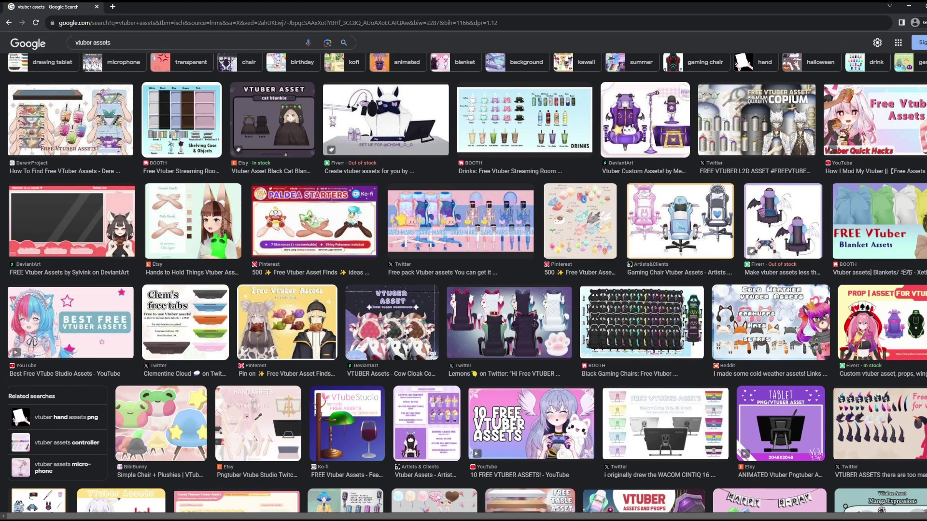
scroll(467, 283, "down", 4)
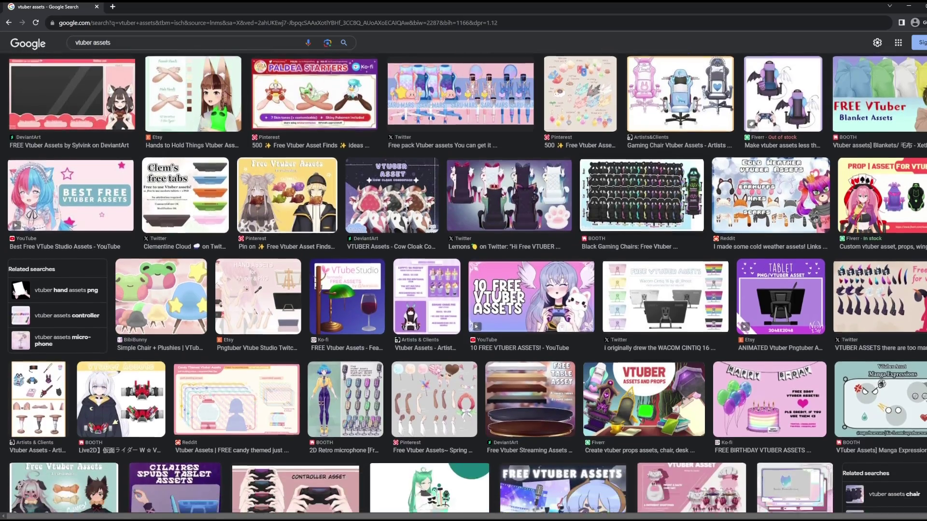
scroll(467, 283, "down", 4)
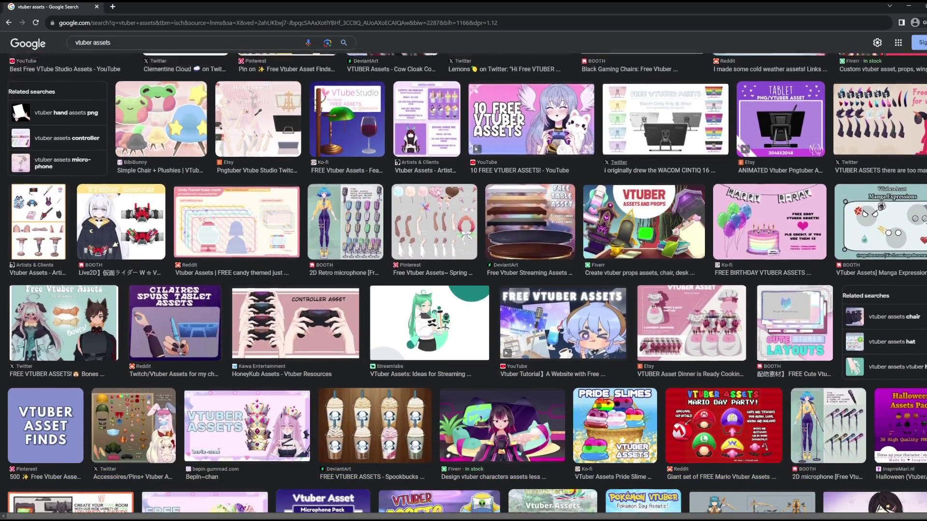
scroll(467, 283, "down", 3)
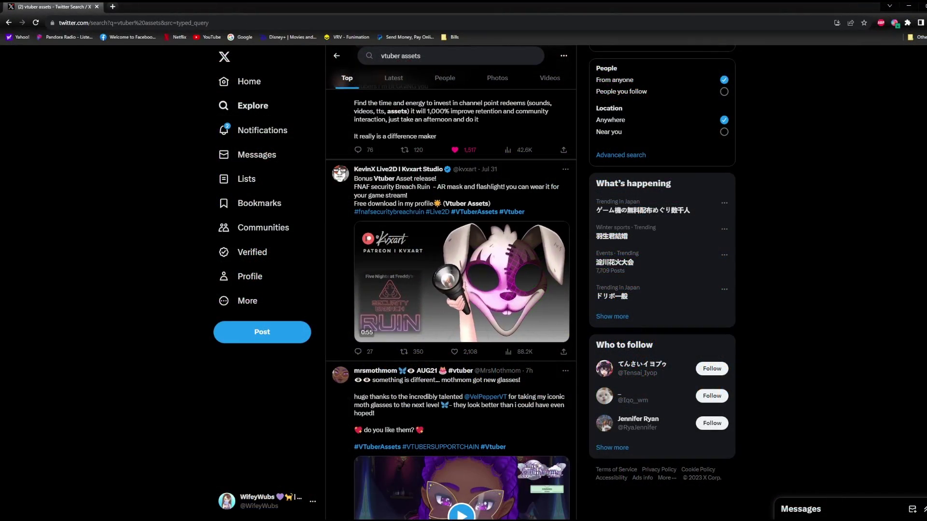
Step: Browse the top Twitter posts found for "vtuber assets"
scroll(451, 283, "down", 6)
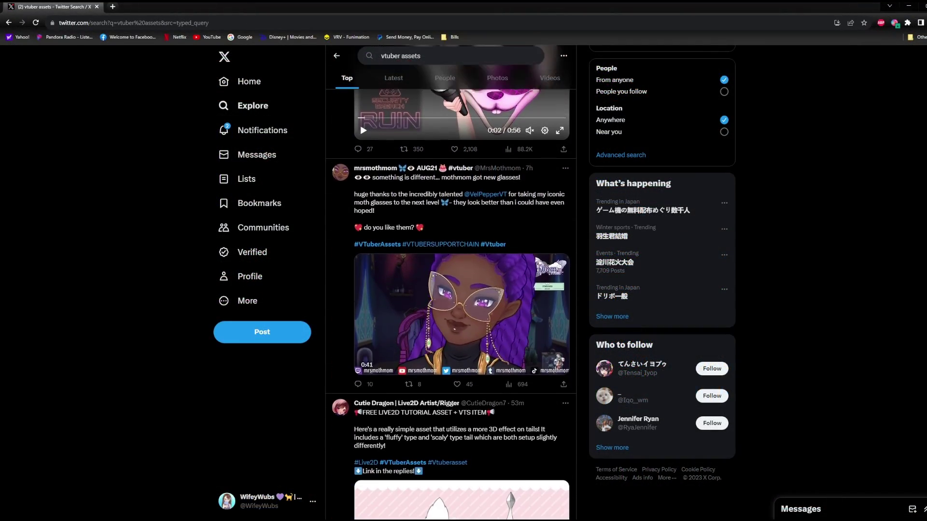
scroll(450, 282, "down", 9)
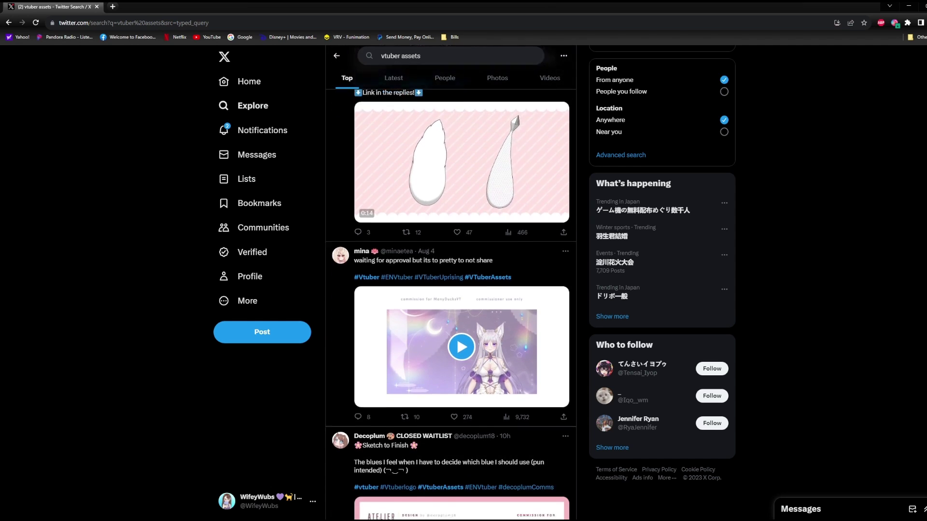
scroll(451, 283, "down", 7)
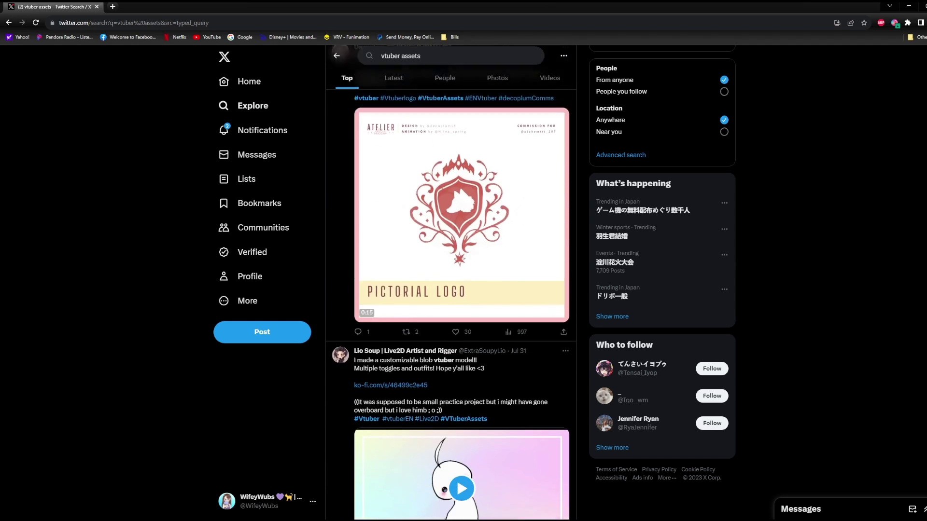
scroll(451, 283, "down", 10)
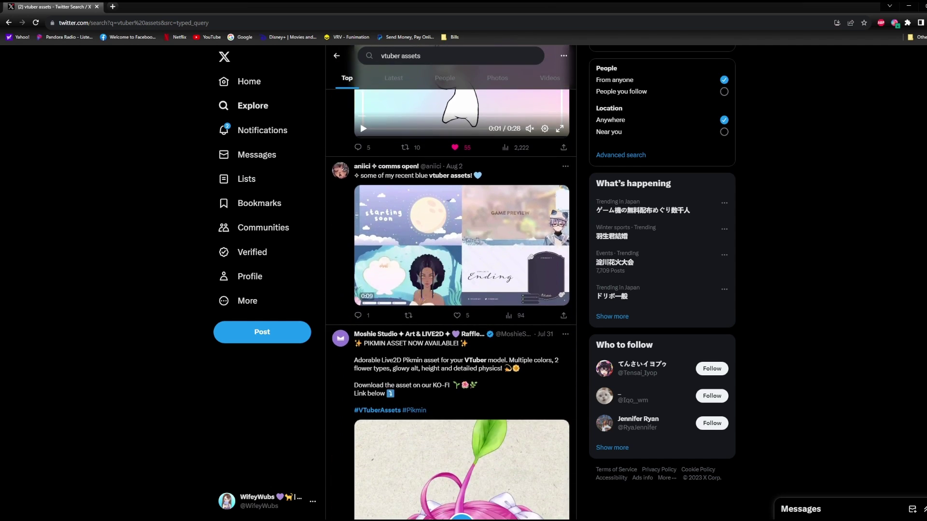
scroll(451, 283, "down", 2)
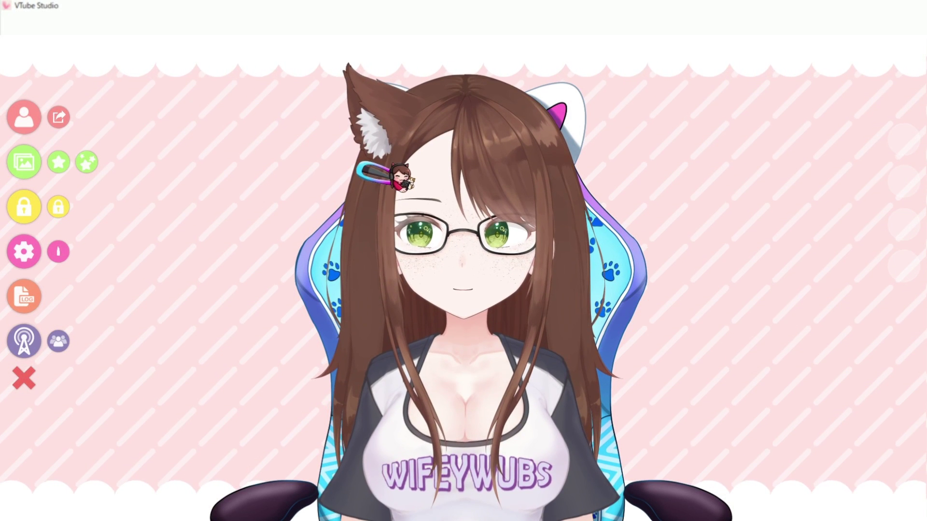
Step: Filter the item list for "cat ear" and choose the White Cat Ear Live2D item
type("ca")
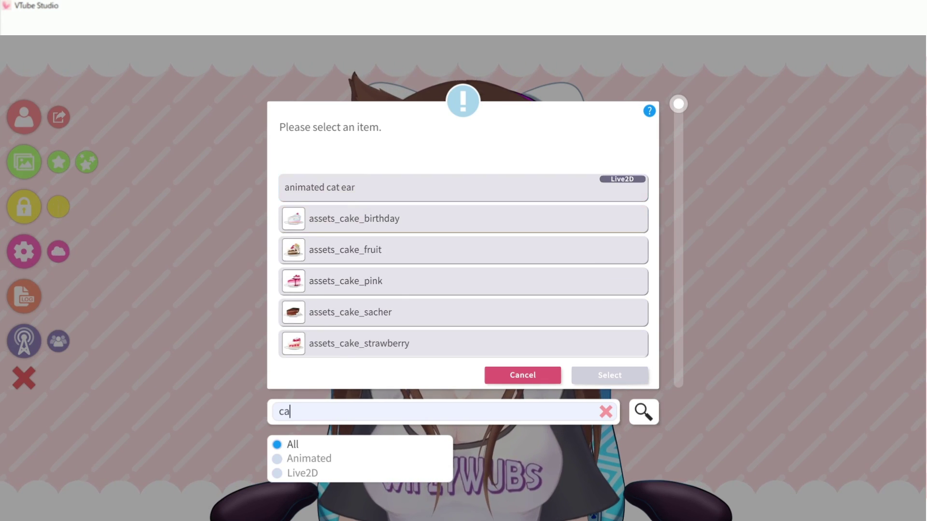
type("t ear")
scroll(463, 265, "down", 2)
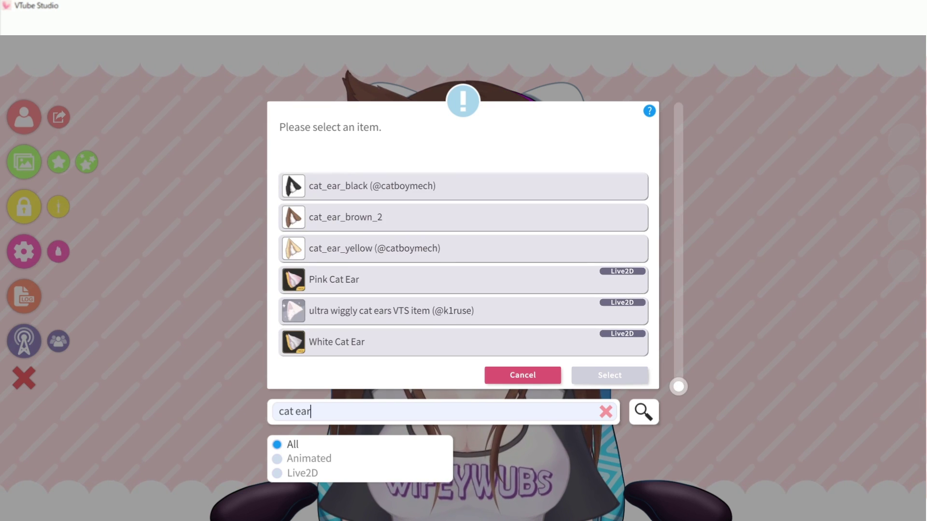
left_click(464, 342)
left_click(610, 375)
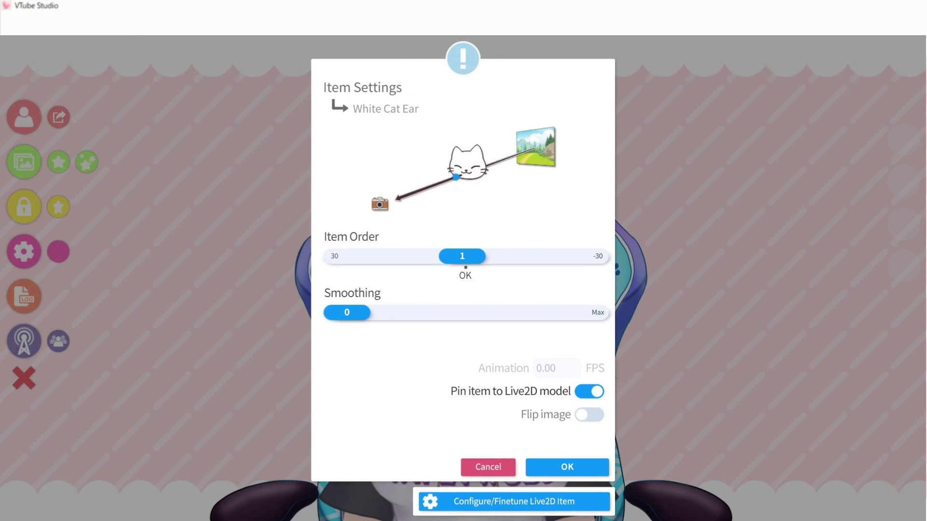
Step: Flip the White Cat Ear image, set its item order to 2, and accept the item settings
left_click(588, 415)
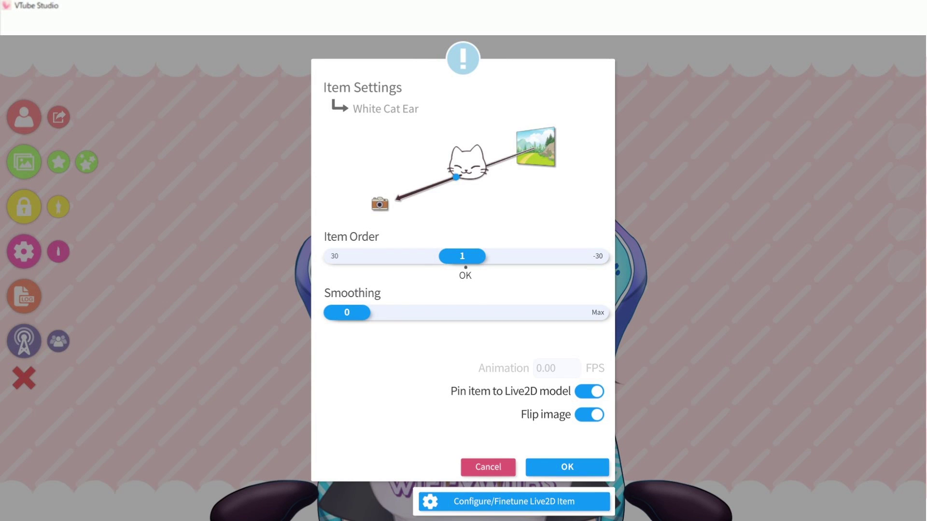
left_click_drag(462, 256, 453, 257)
key("Right")
key("Right")
key("Right")
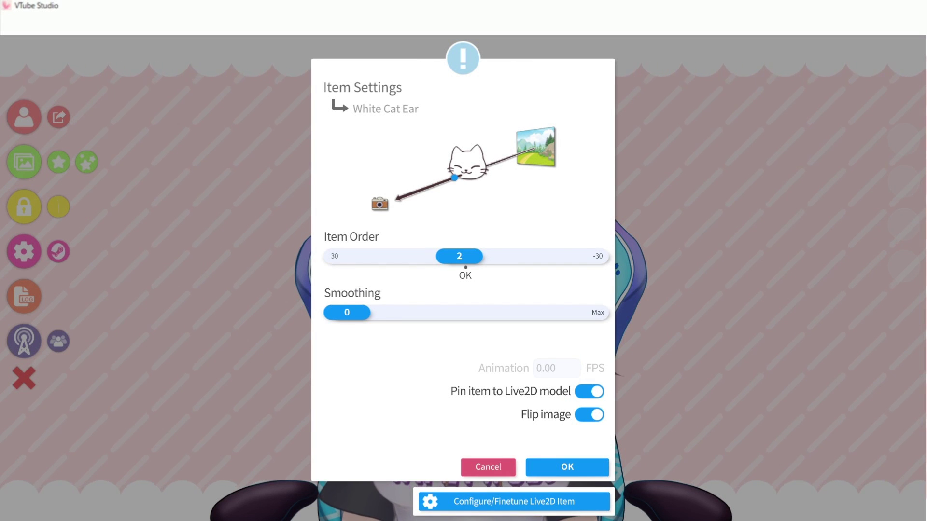
left_click(567, 468)
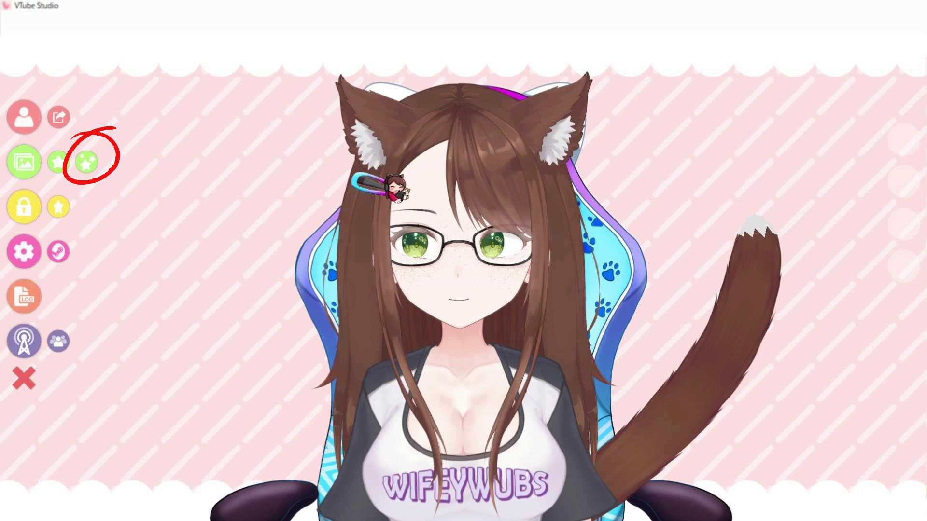
Step: Save the current items as an item scene named "Video Tutorial Cat Set" in the Outfits group
left_click(87, 162)
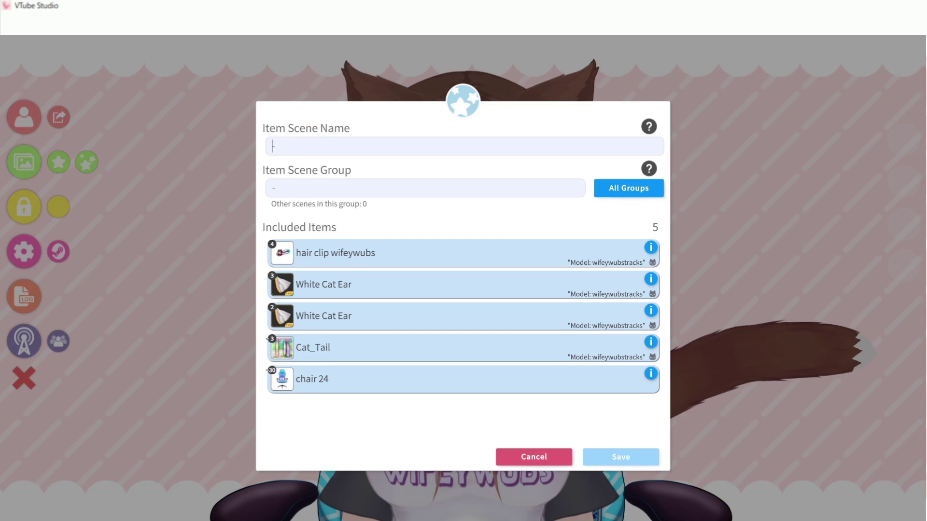
type("Video Tutorial Cat Set")
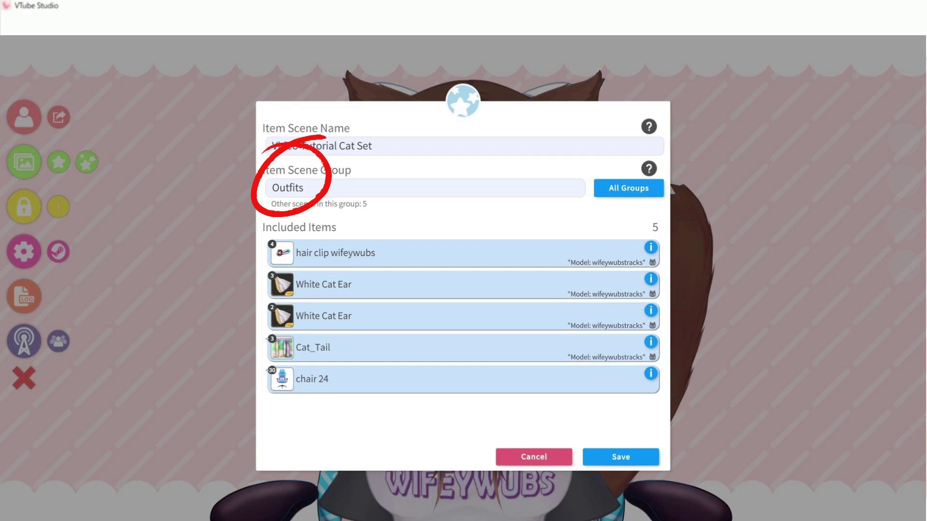
left_click(621, 457)
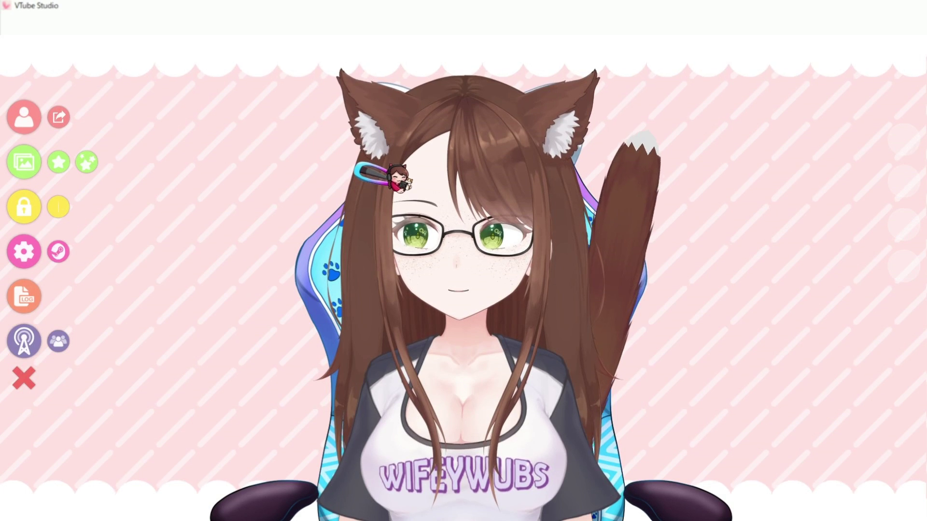
Step: Add a new hotkey to the model and name it "Cat Ears w Chair"
left_click(23, 252)
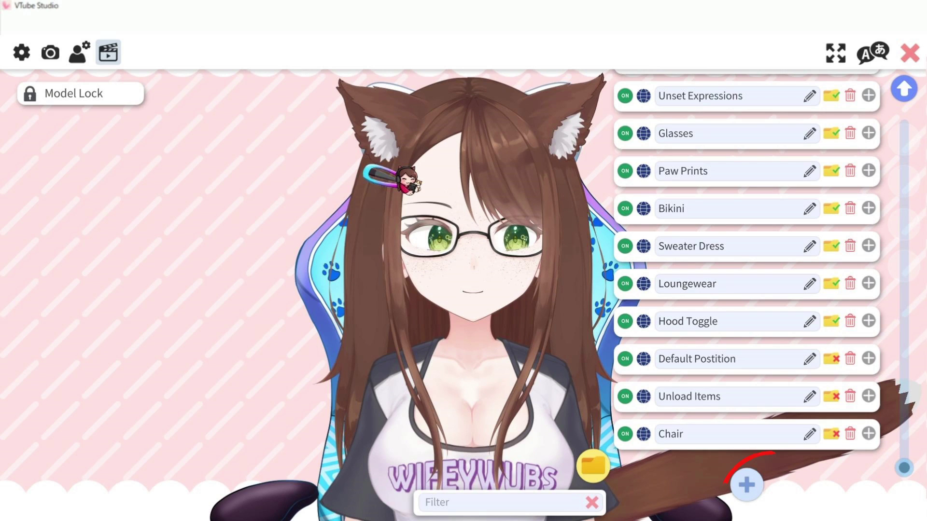
left_click(747, 485)
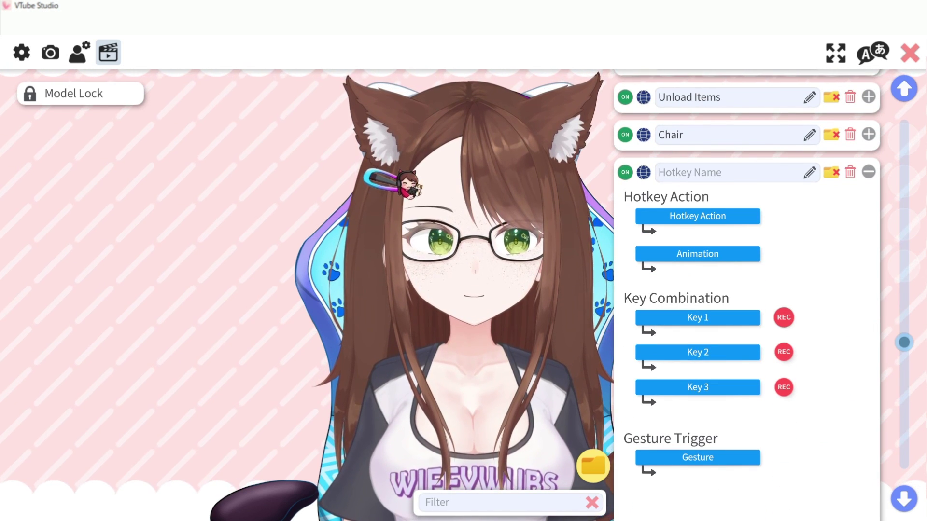
type("Cat")
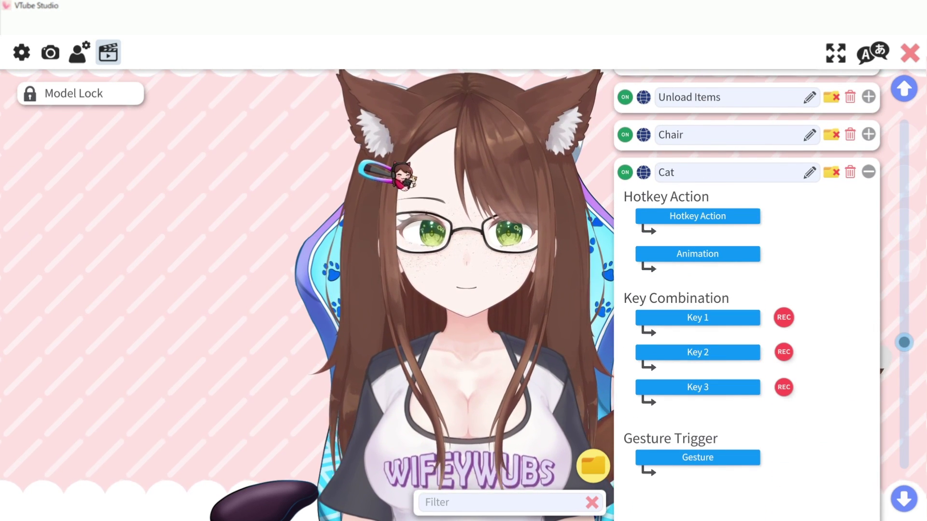
type(" Ears")
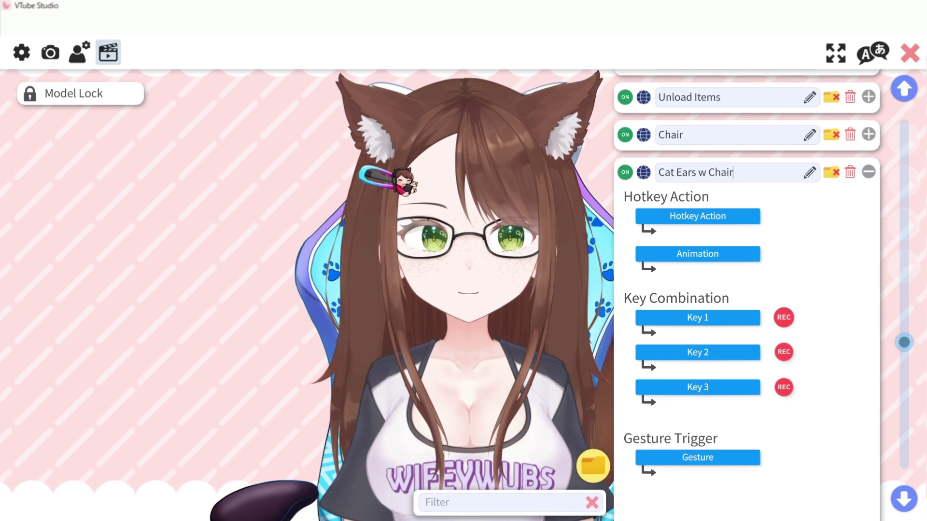
type(" w Chair")
Step: Set the new hotkey's action to Toggle Item Scene and assign the Video Tutorial Cat Set scene
left_click(697, 215)
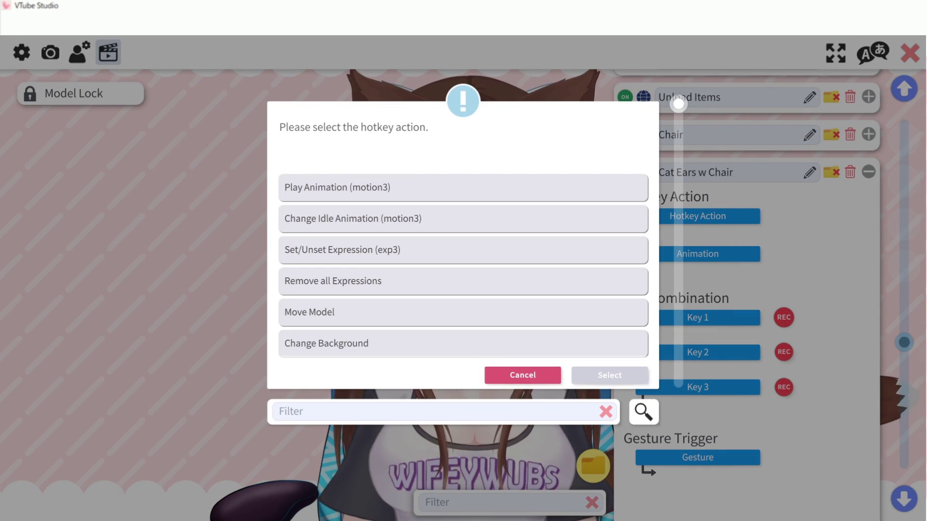
type("item")
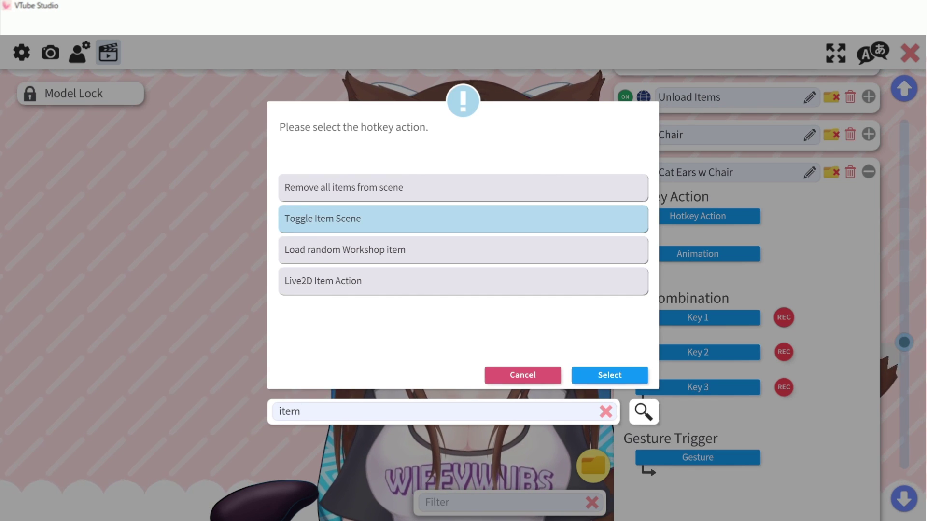
left_click(609, 376)
left_click(697, 254)
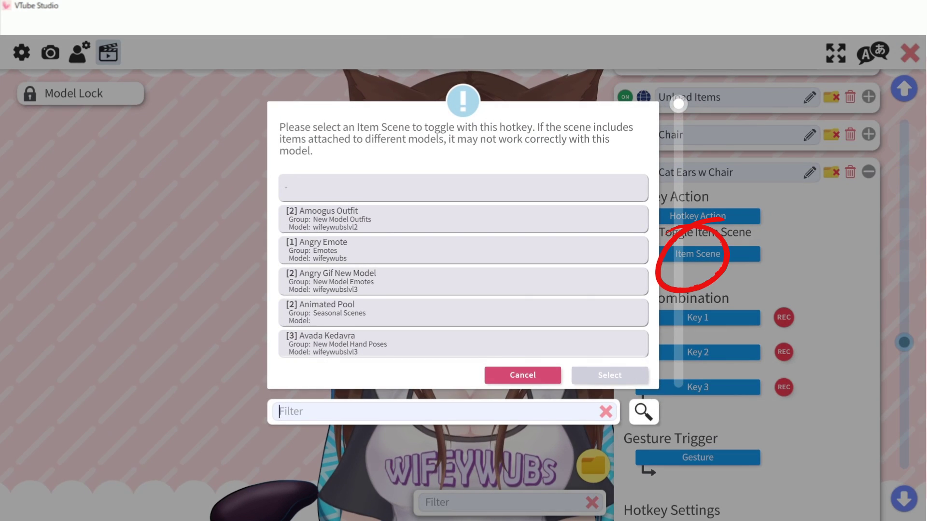
type("video")
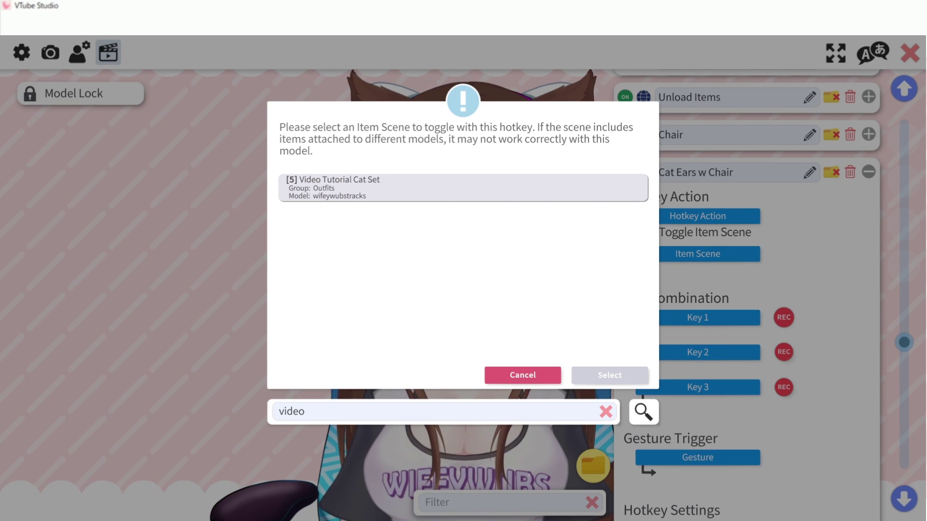
left_click(463, 188)
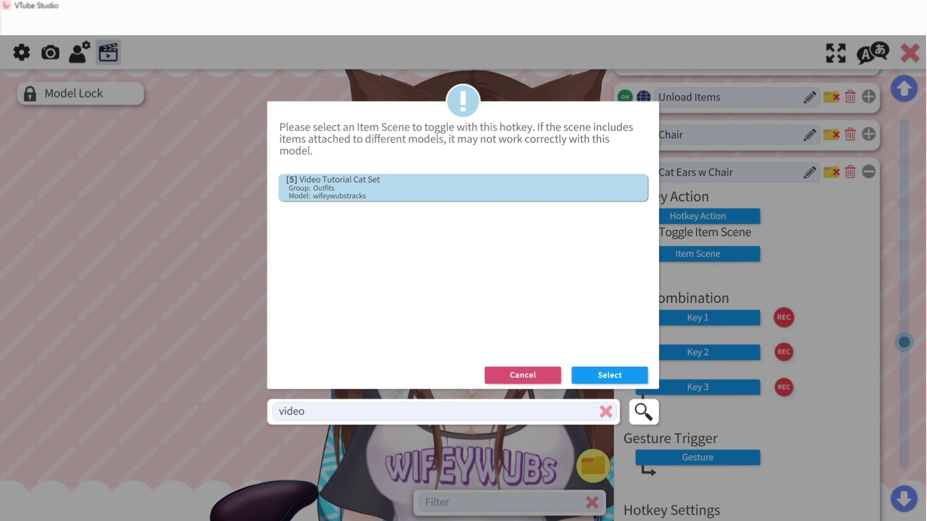
left_click(610, 376)
Step: Record the Down arrow as the first key of the Cat Ears w Chair hotkey's combination
scroll(746, 299, "down", 2)
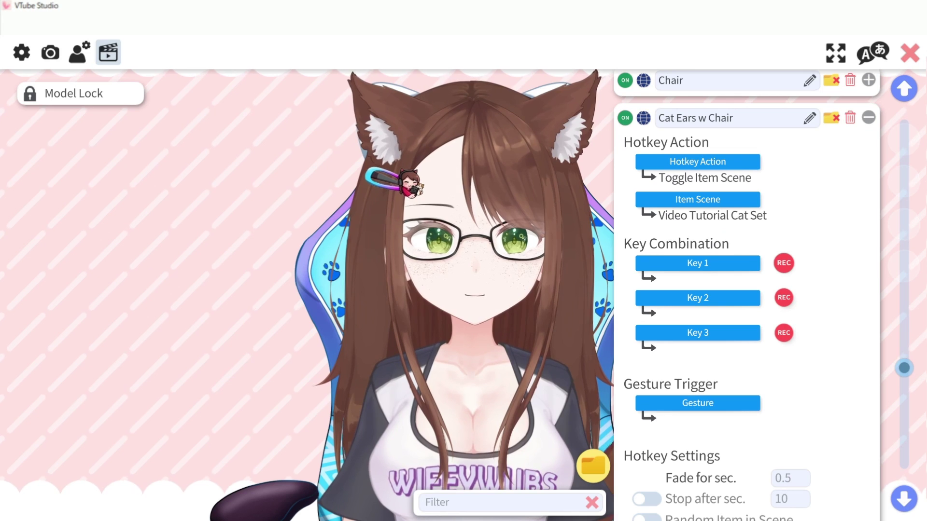
scroll(745, 290, "down", 2)
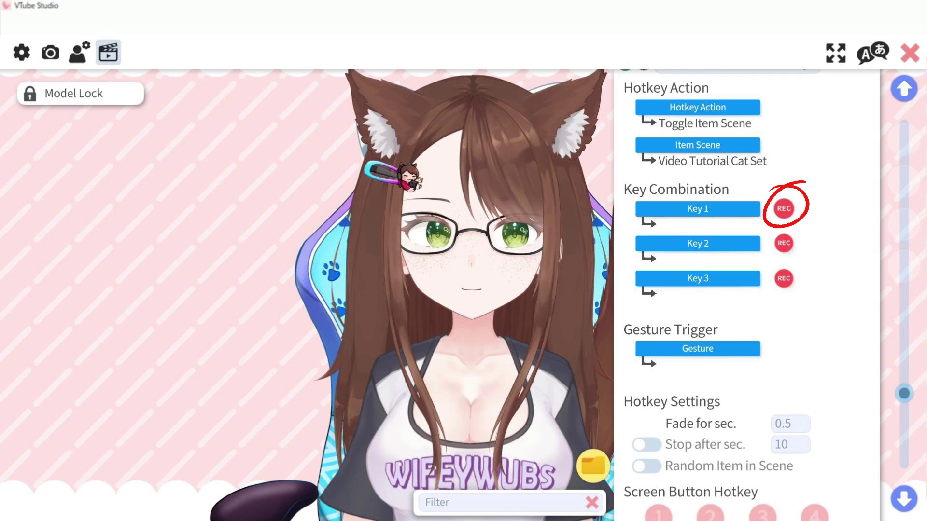
left_click(784, 208)
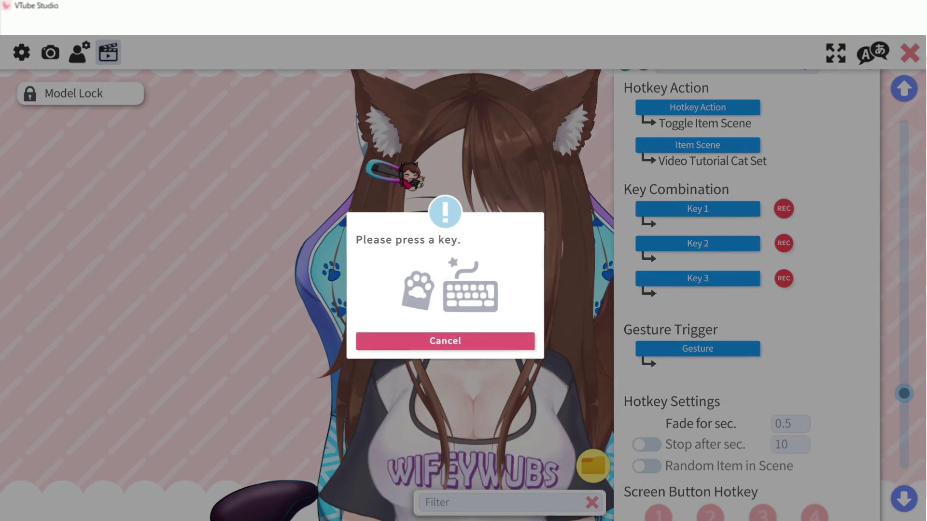
key("Down")
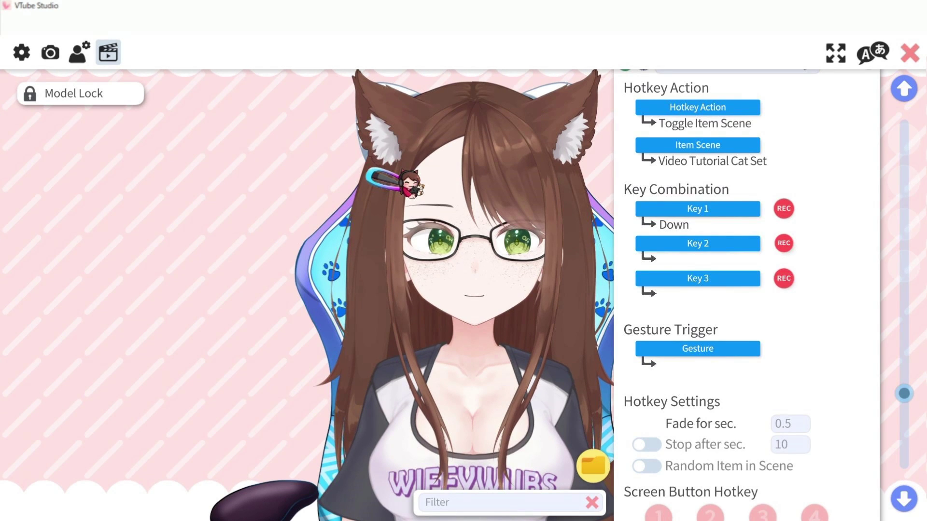
Step: Look through the list of keys selectable as the hotkey's first key, leaving it without a choice
left_click(698, 208)
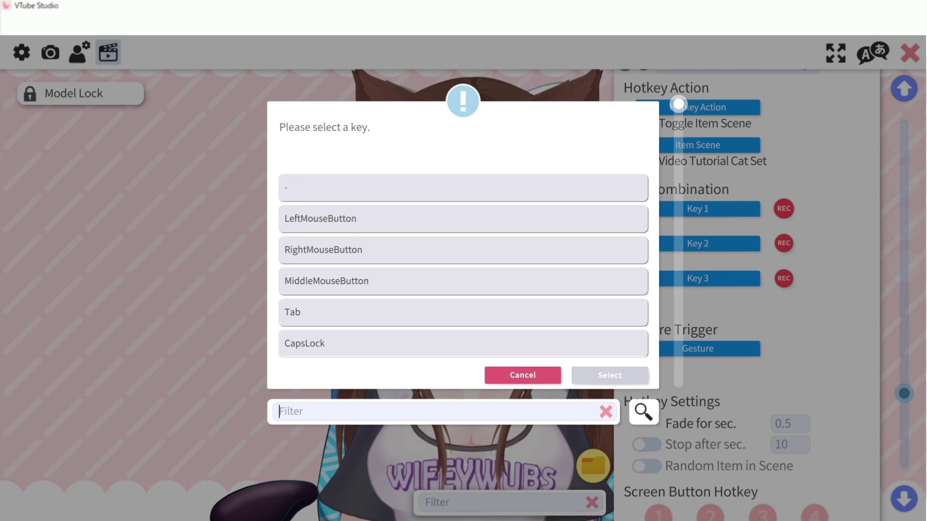
scroll(464, 266, "down", 10)
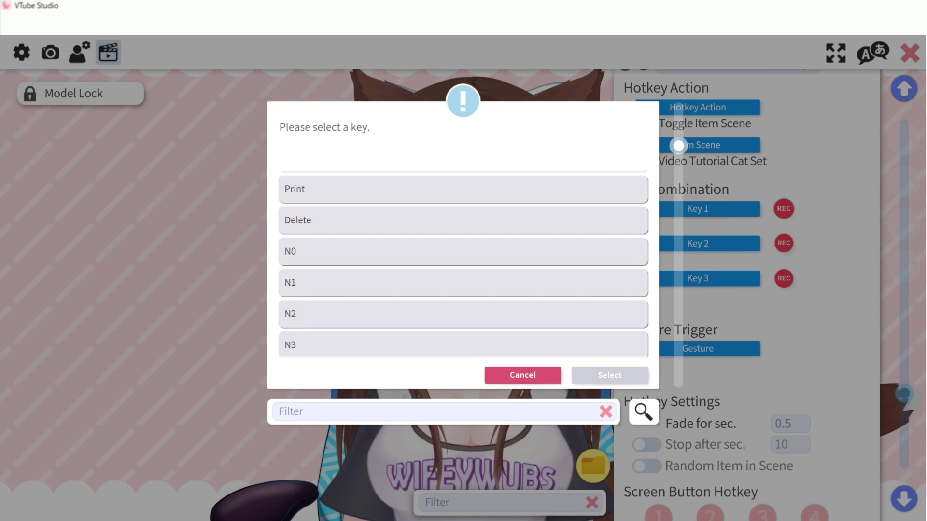
left_click(522, 375)
Step: Enable screen button hotkeys in the general hotkey settings
left_click(51, 53)
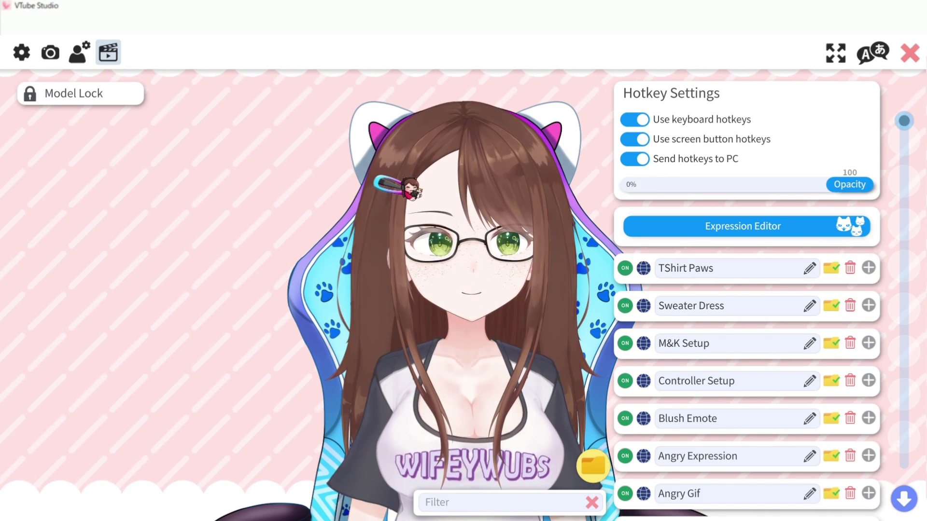
left_click(634, 140)
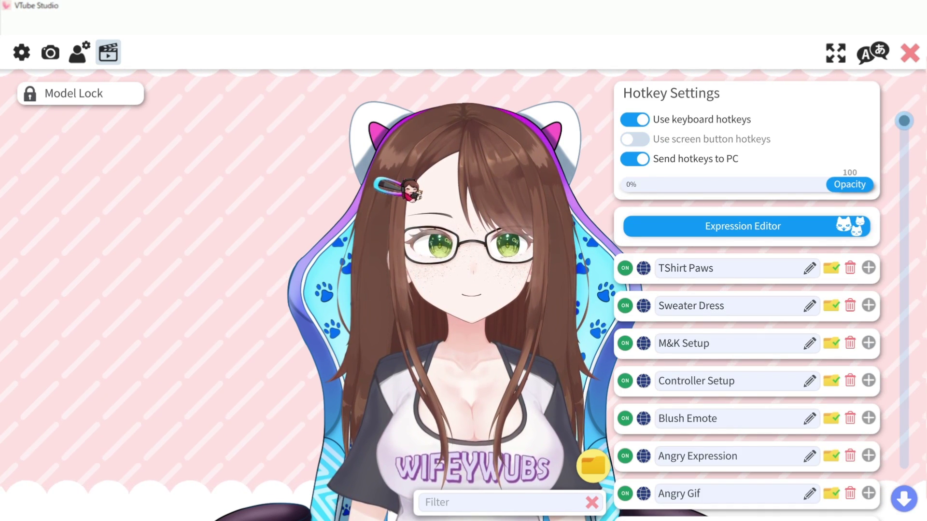
left_click(635, 140)
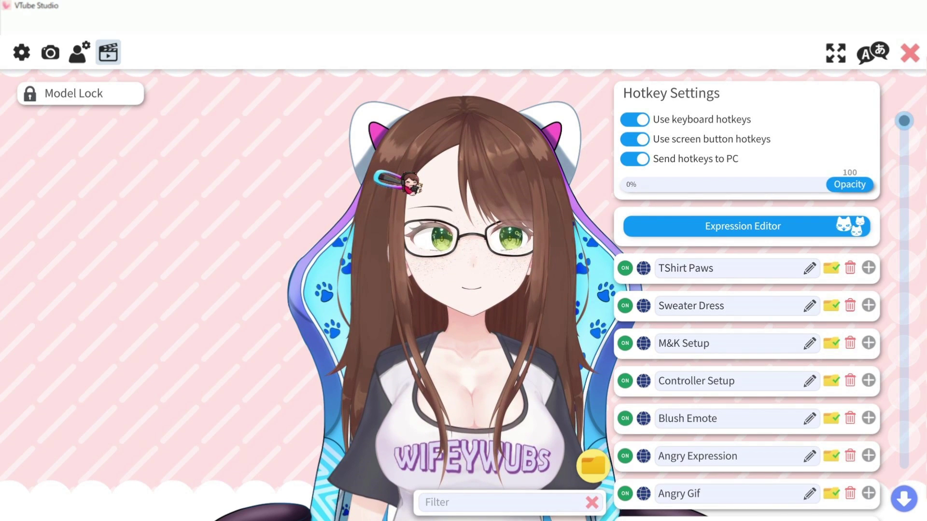